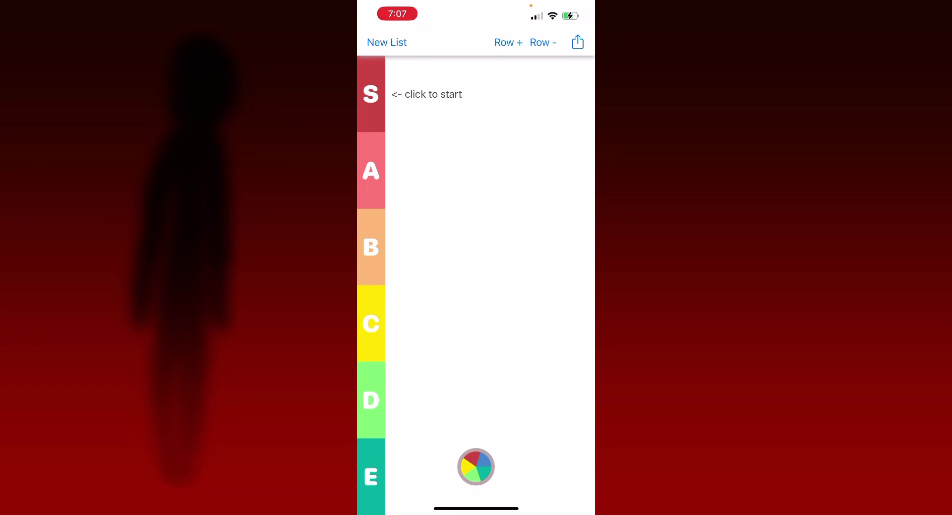
- Add the blurry grey streak image and delete its duplicate copies from tiers B and S
click(371, 476)
click(393, 138)
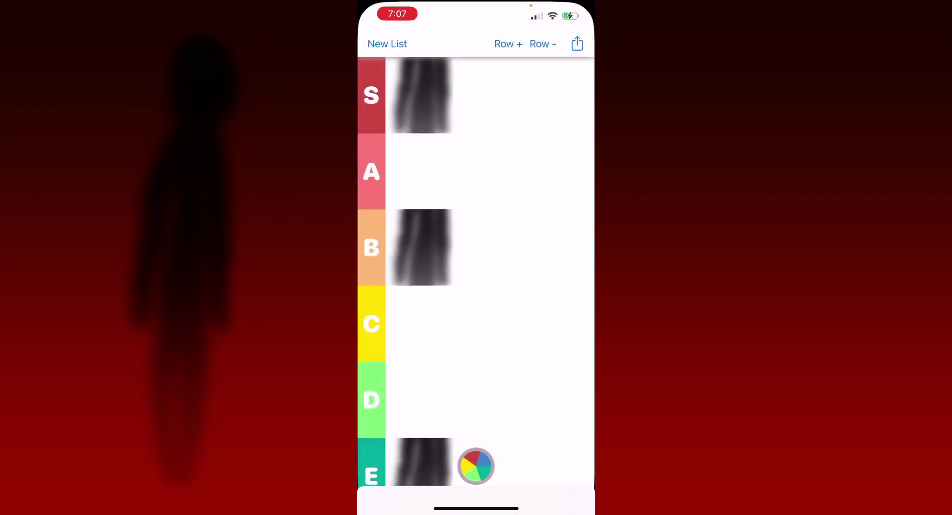
click(422, 247)
click(434, 278)
click(421, 94)
click(436, 278)
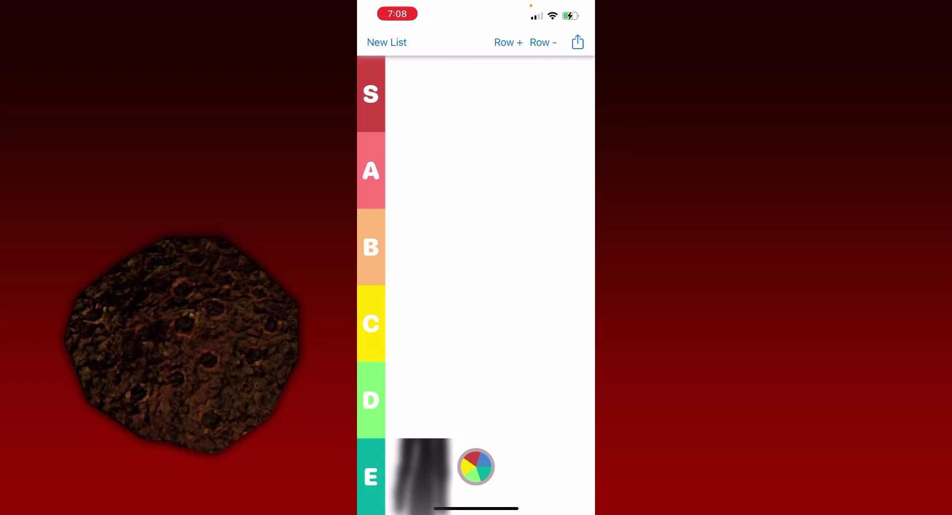
- Add the brown cookie-shaped image to tier B and the grey spider image to tier E
click(475, 465)
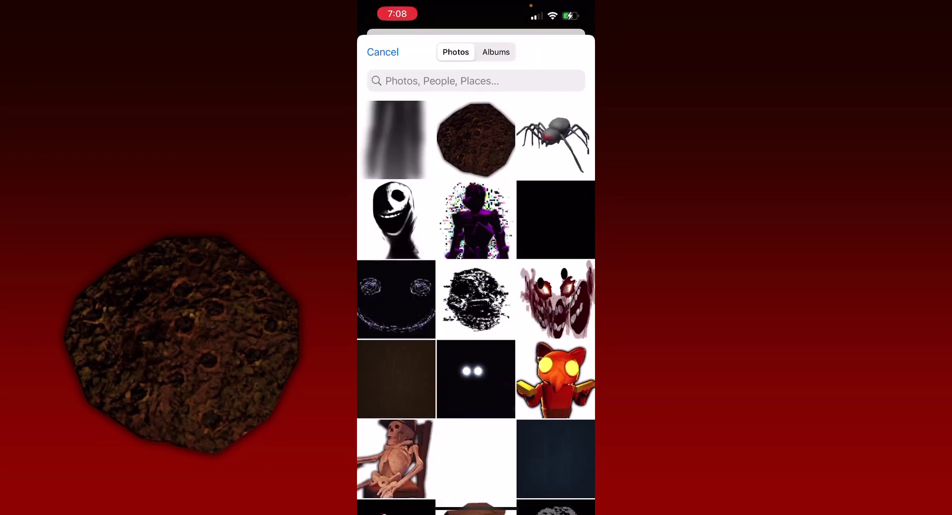
click(395, 139)
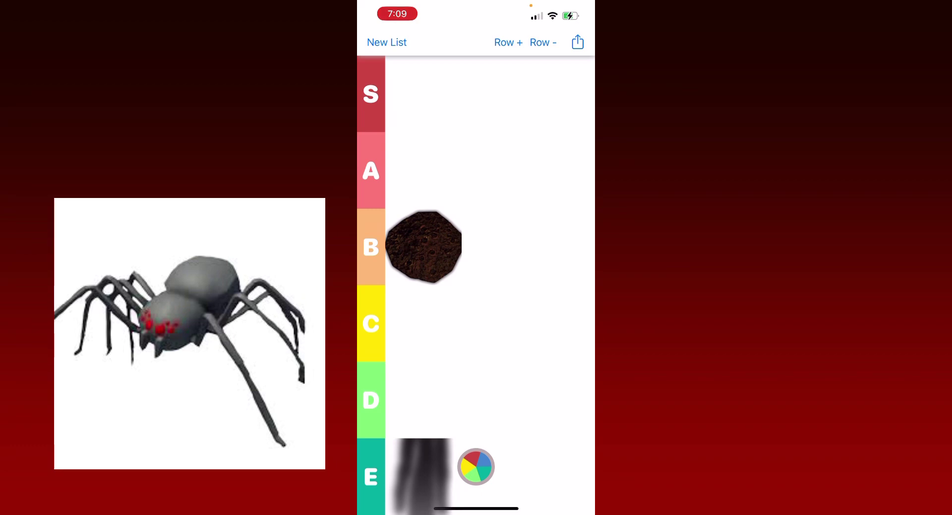
click(476, 466)
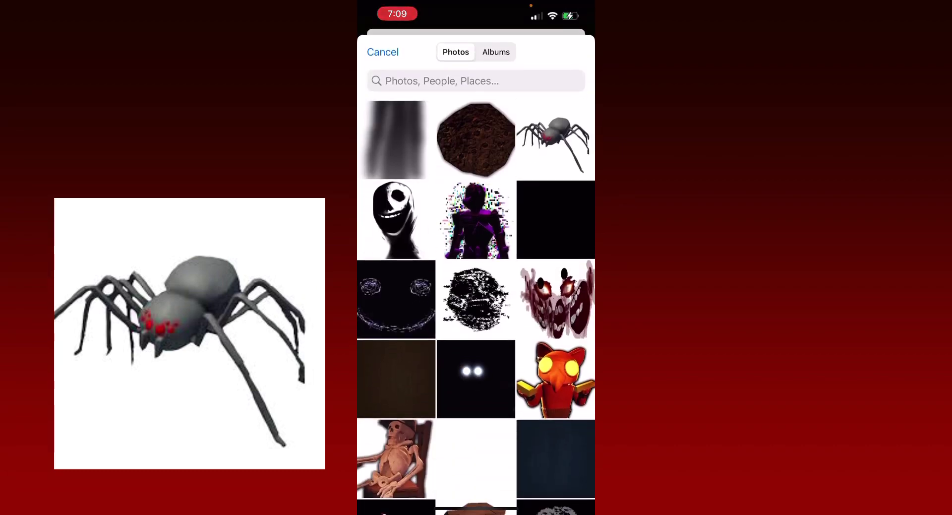
click(552, 144)
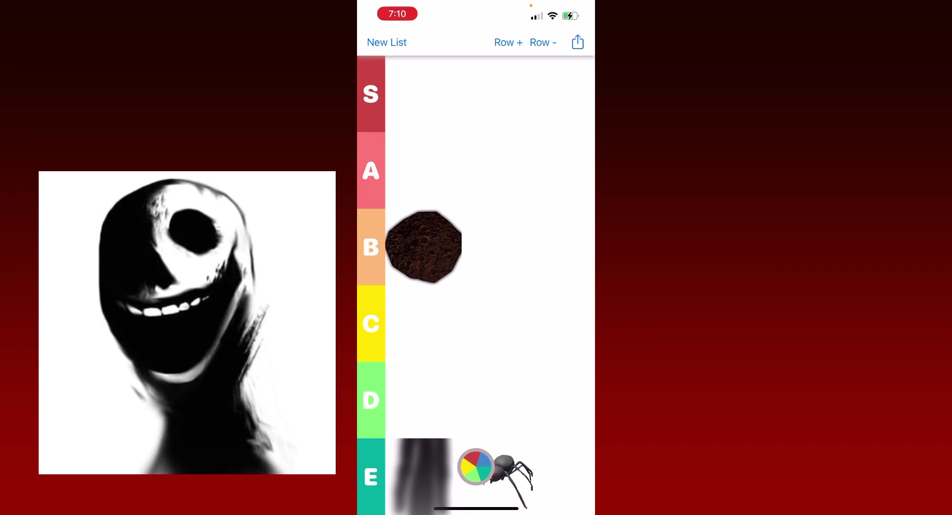
- Place the white grinning figure image from the photo library into tier D
click(422, 399)
click(399, 212)
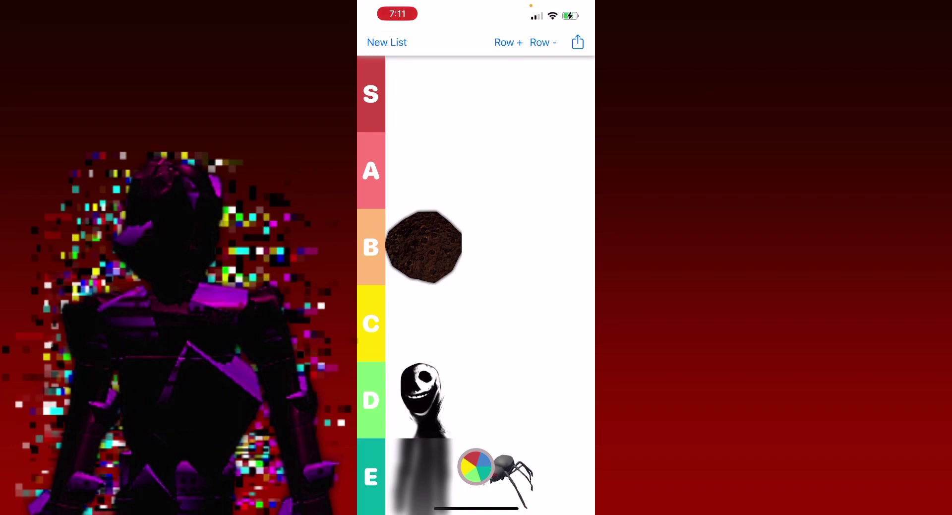
click(475, 465)
- Put the purple glitch character image in tier D beside the grinning figure
click(476, 276)
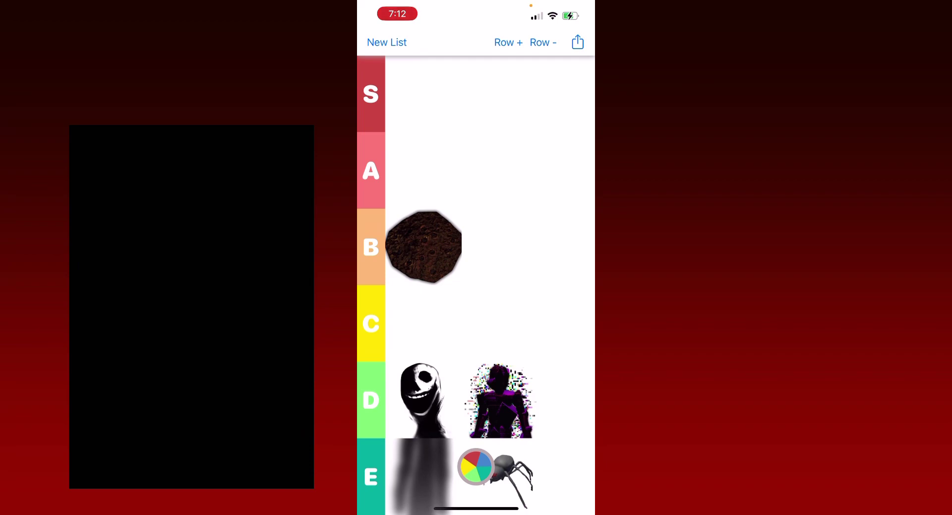
click(474, 466)
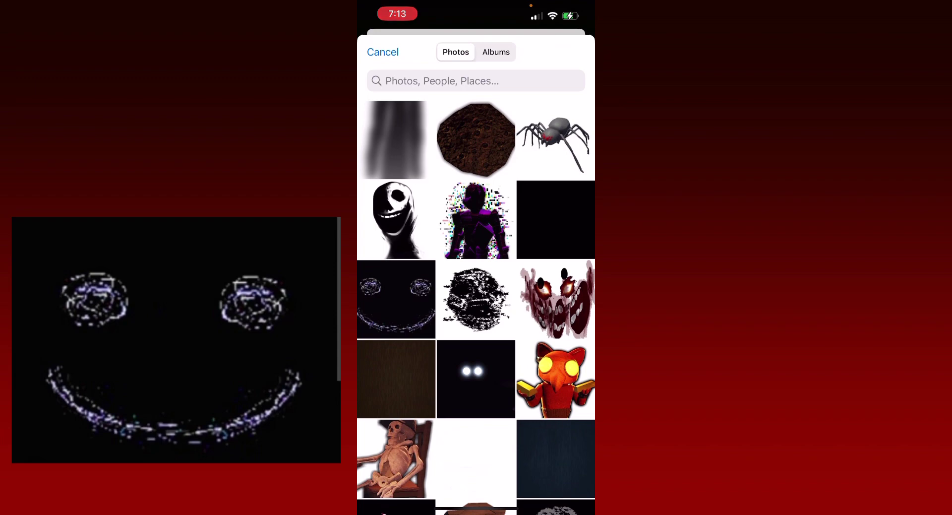
- Add the distorted face to S, the dark smile and red grinning monster to A, and the black square to C
click(476, 299)
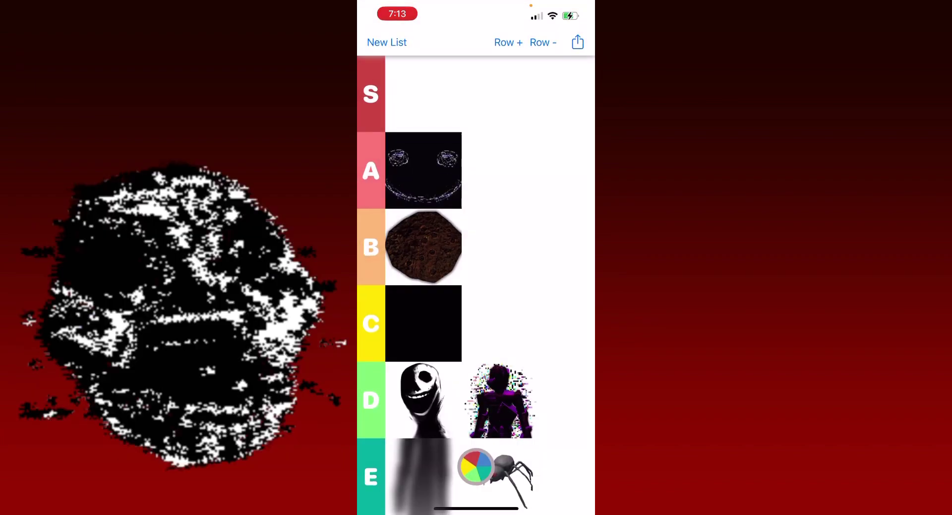
click(471, 297)
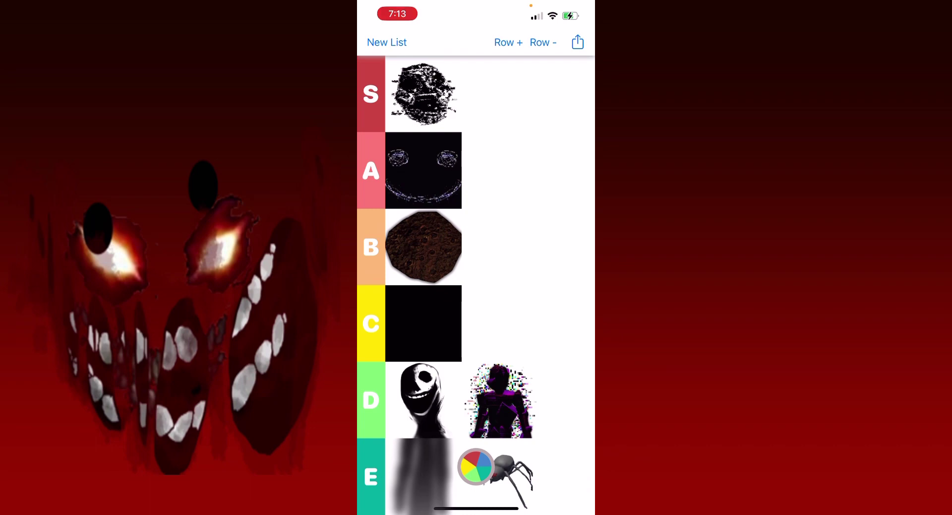
click(526, 170)
click(556, 298)
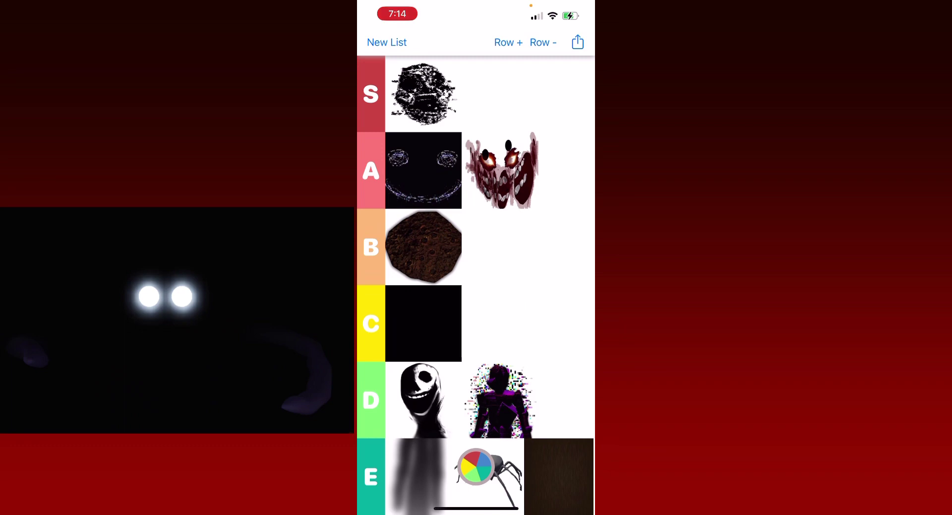
- Bring up the photo library to add the red owl creature and seated skeleton to tier E
click(475, 466)
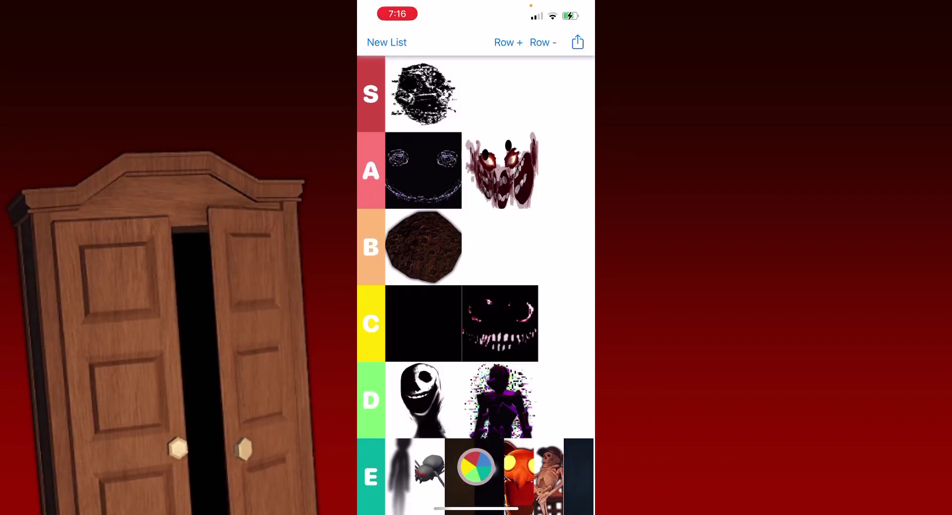
- Add the grey grinning face image to tier A
scroll(476, 308, down, 3)
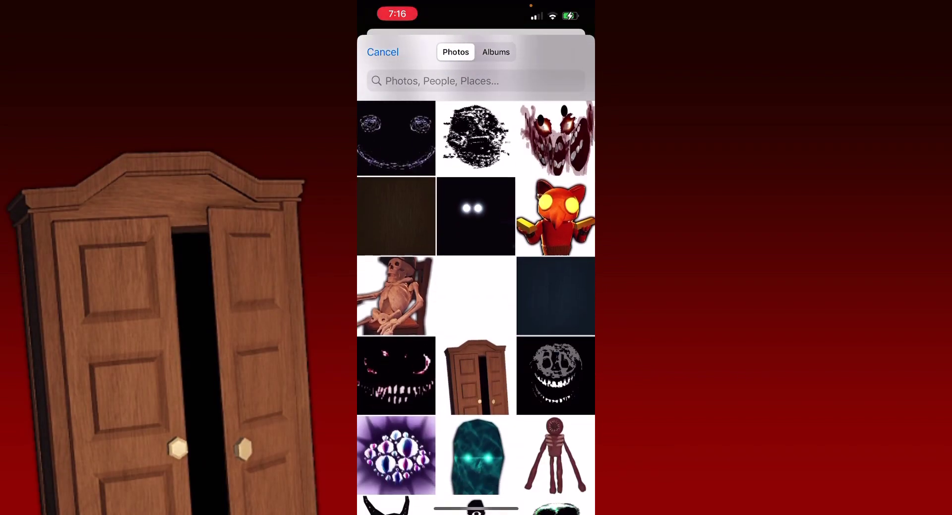
scroll(476, 307, down, 2)
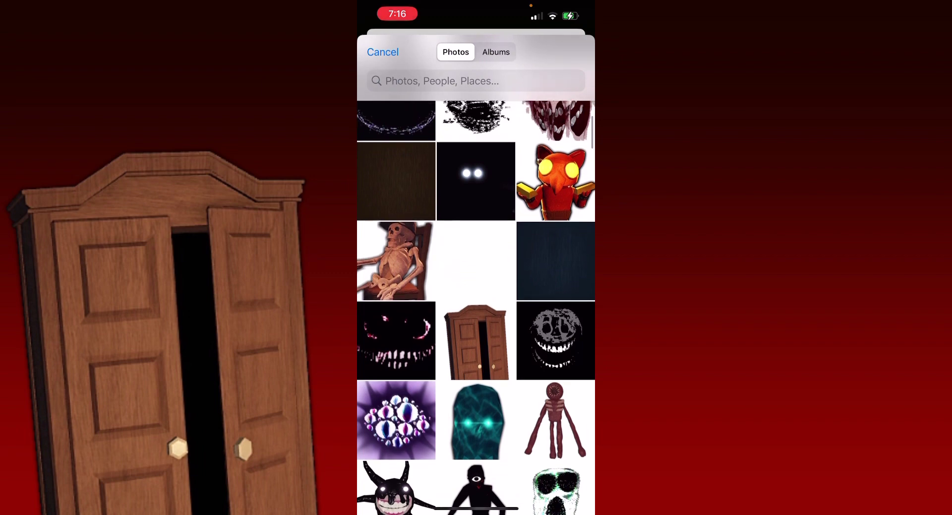
click(555, 340)
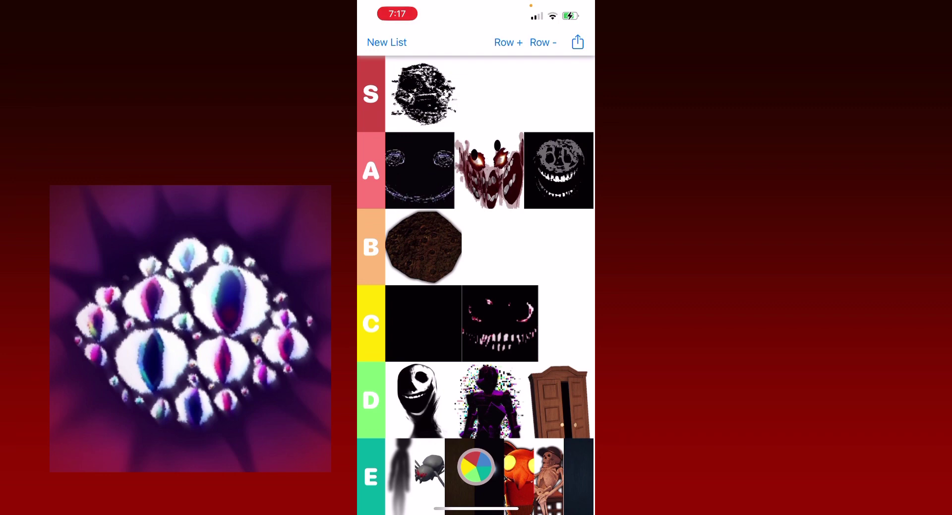
- Add the purple cluster-of-eyes image to tier C
click(565, 323)
scroll(475, 347, down, 5)
click(395, 393)
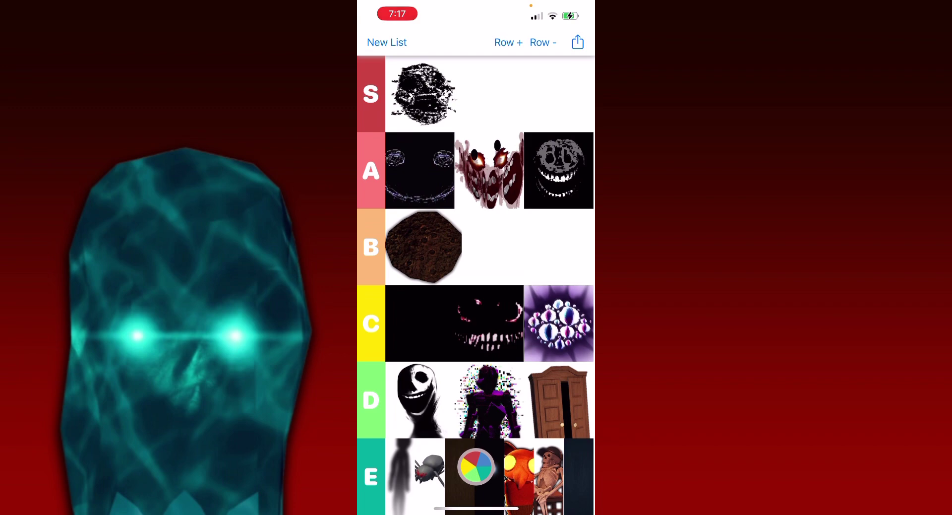
- Add the teal glowing-eyed face and the spiky black grinning creature to tier B
click(476, 466)
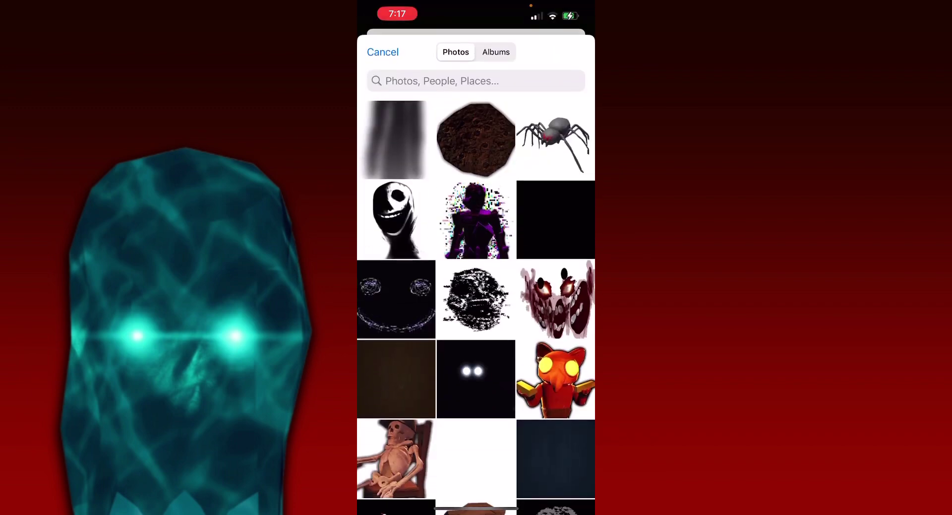
scroll(476, 298, down, 5)
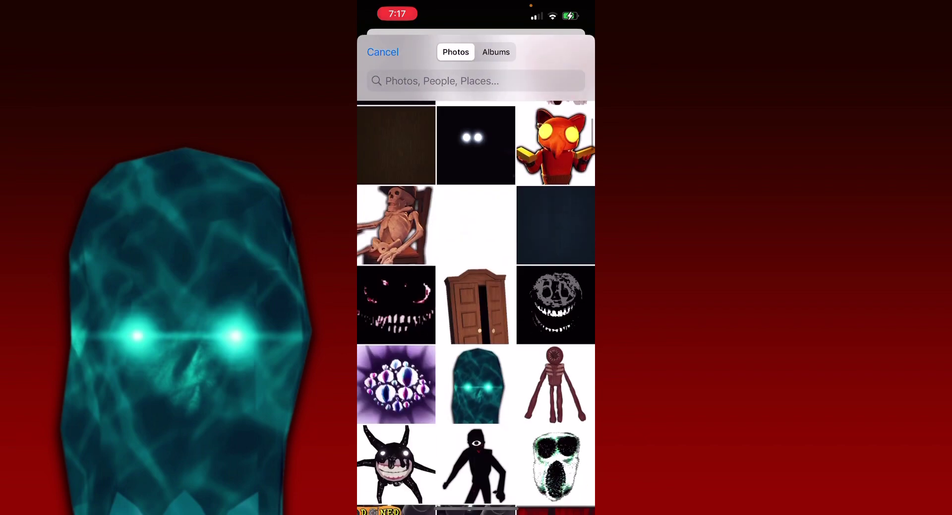
click(555, 224)
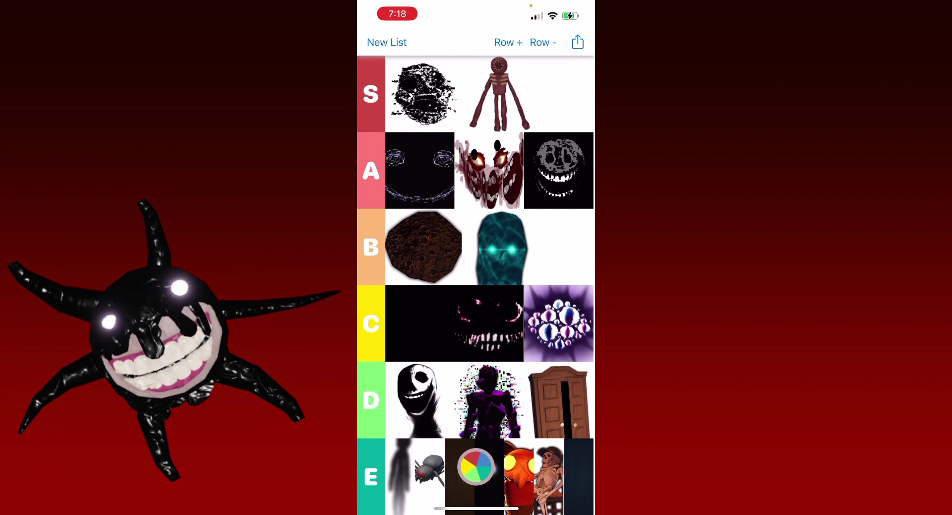
scroll(476, 308, down, 5)
click(556, 166)
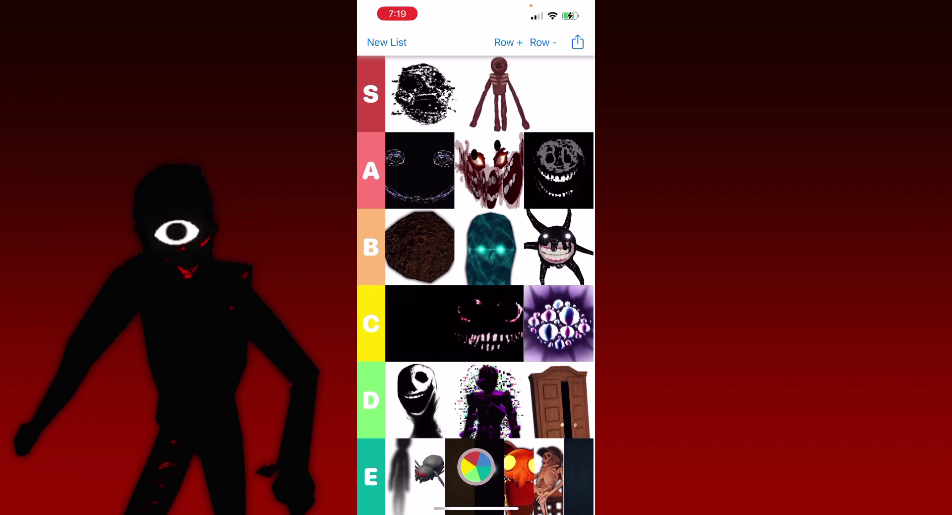
- Add the one-eyed dark figure to tier C and the white screaming face to tier S
scroll(475, 308, down, 2)
scroll(476, 308, down, 5)
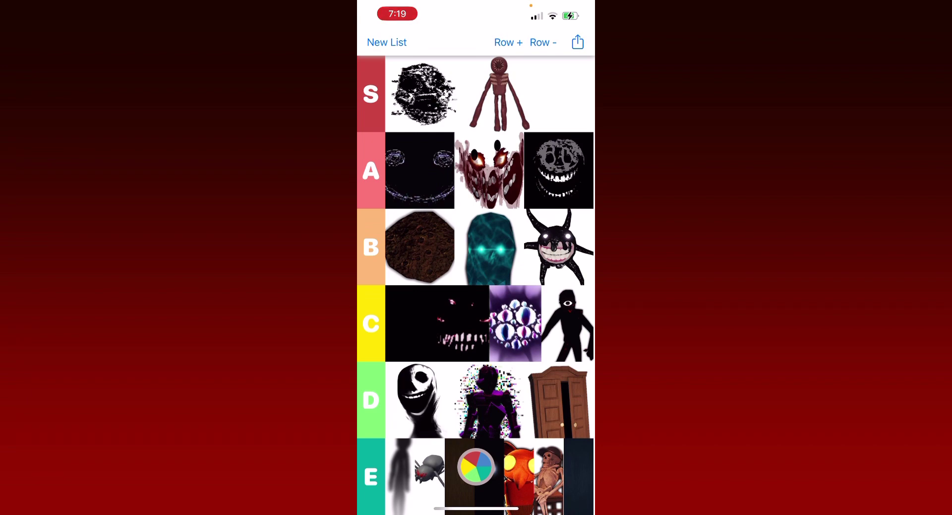
click(371, 94)
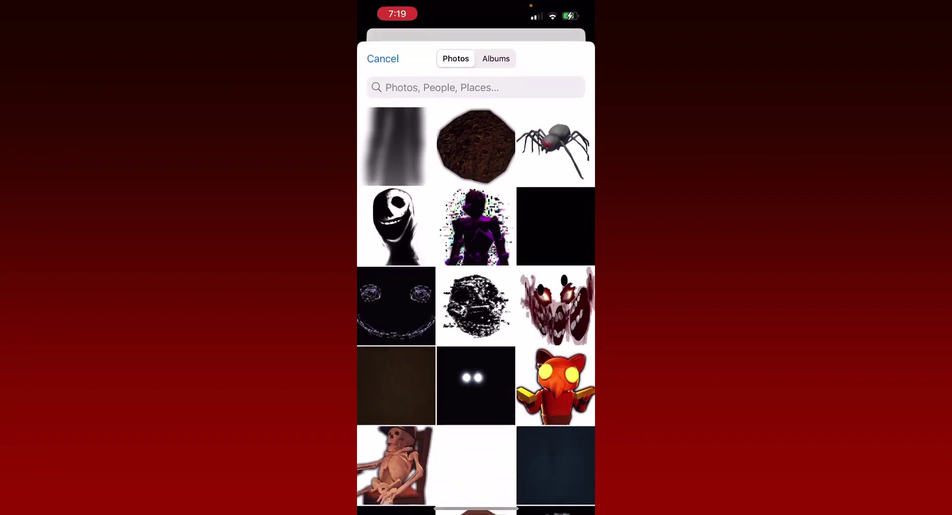
scroll(476, 298, down, 5)
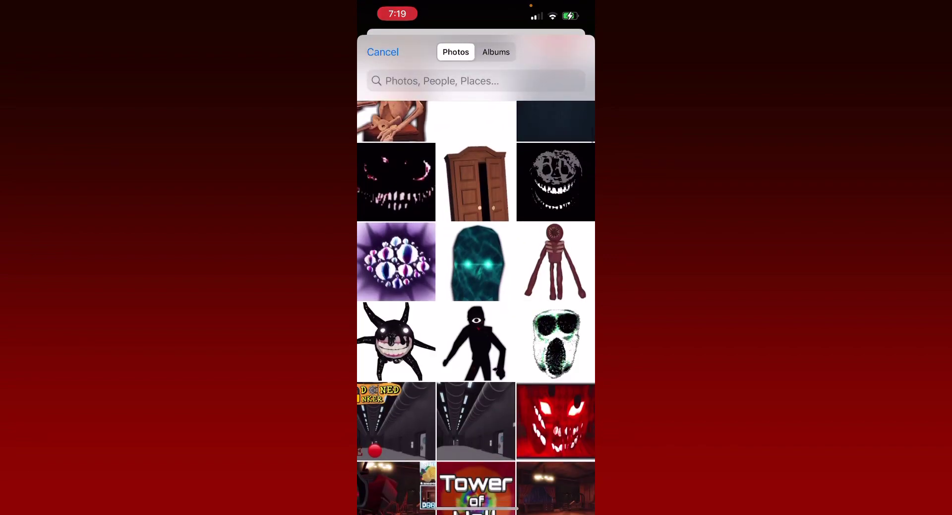
click(555, 181)
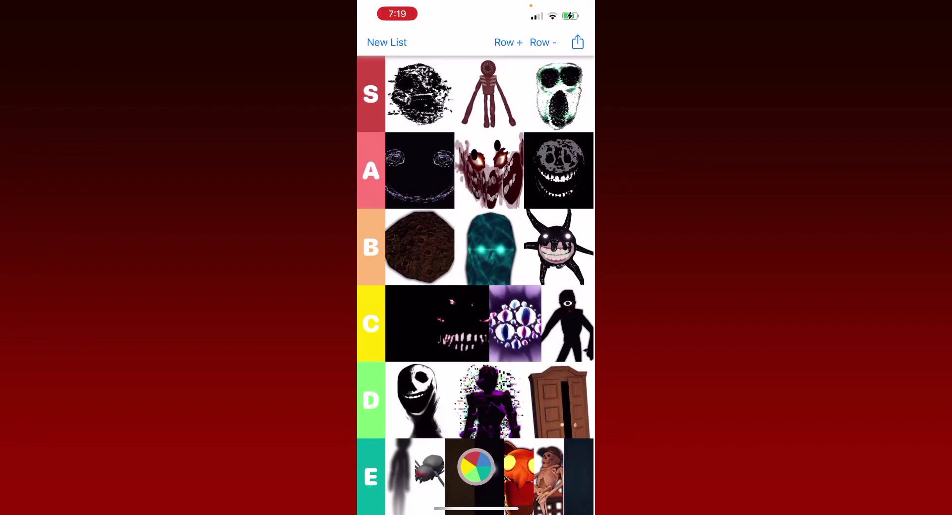